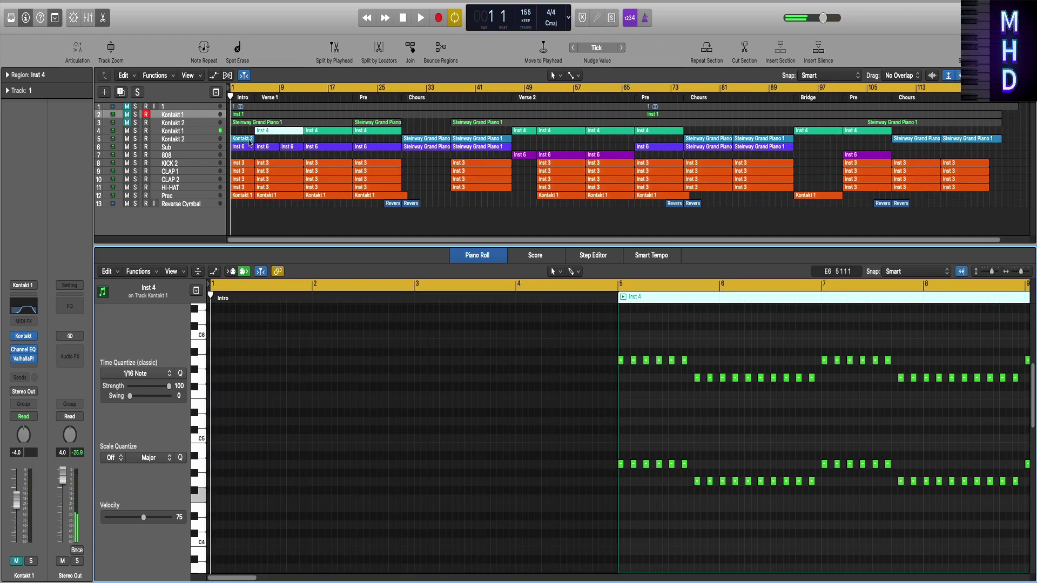
Play the Kontakt 2 intro region, then stop playback
click(250, 141)
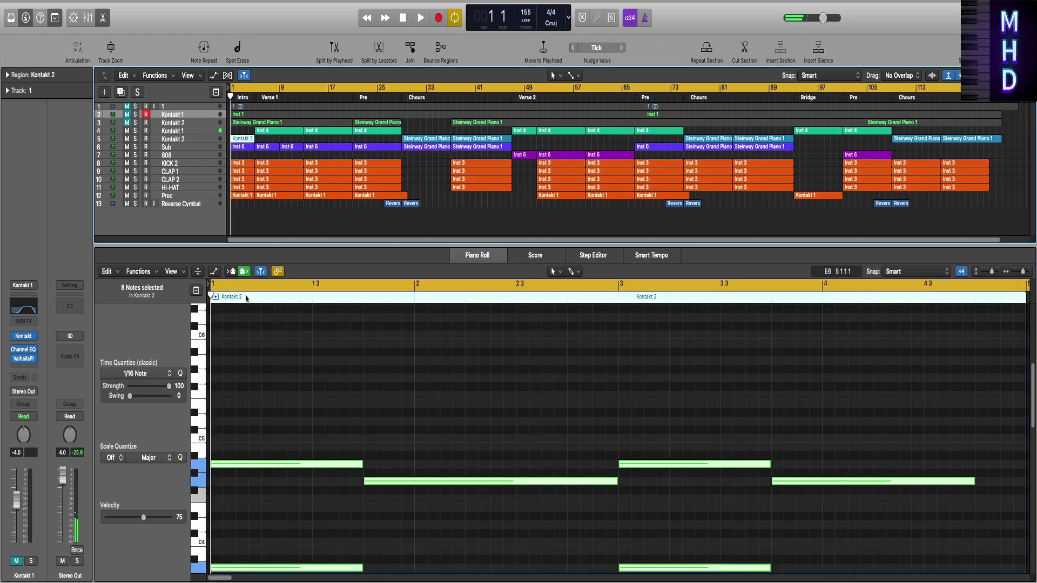
key(space)
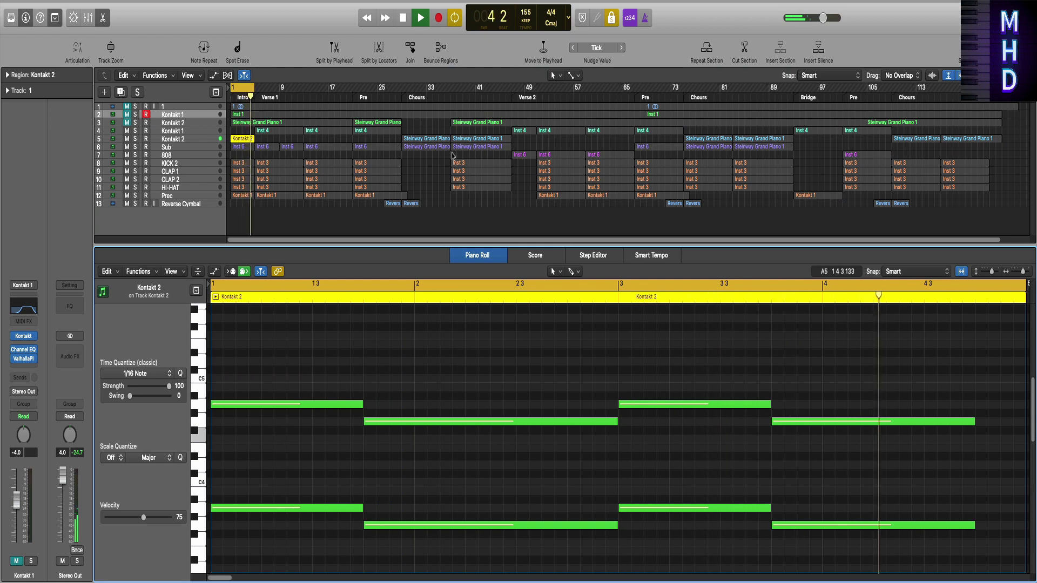
key(super+a)
Loop and solo the Steinway Grand Piano 1 region from bar 29, then stop
key(space)
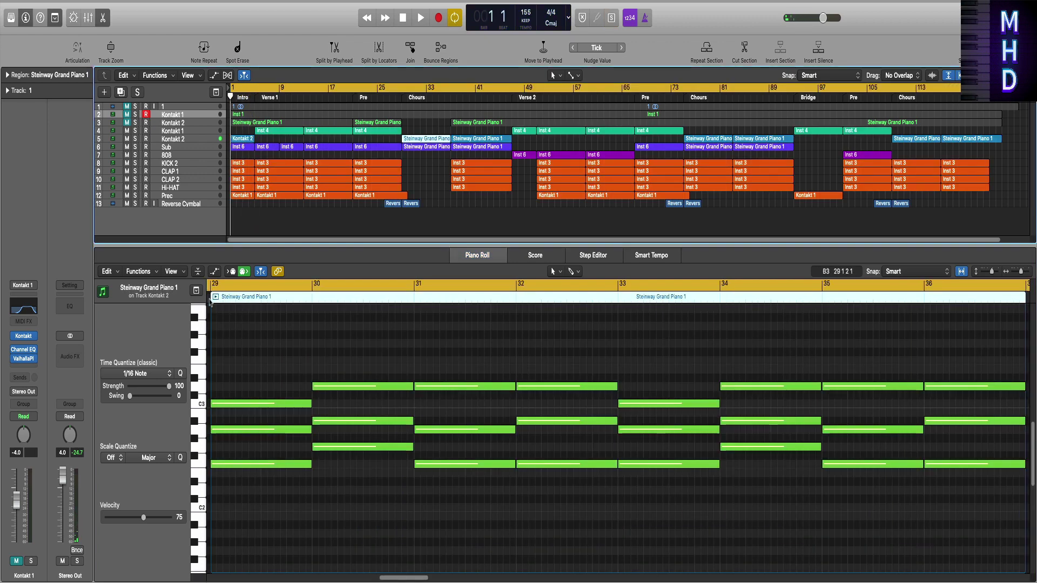
key(super+u)
key(ctrl+s)
key(space)
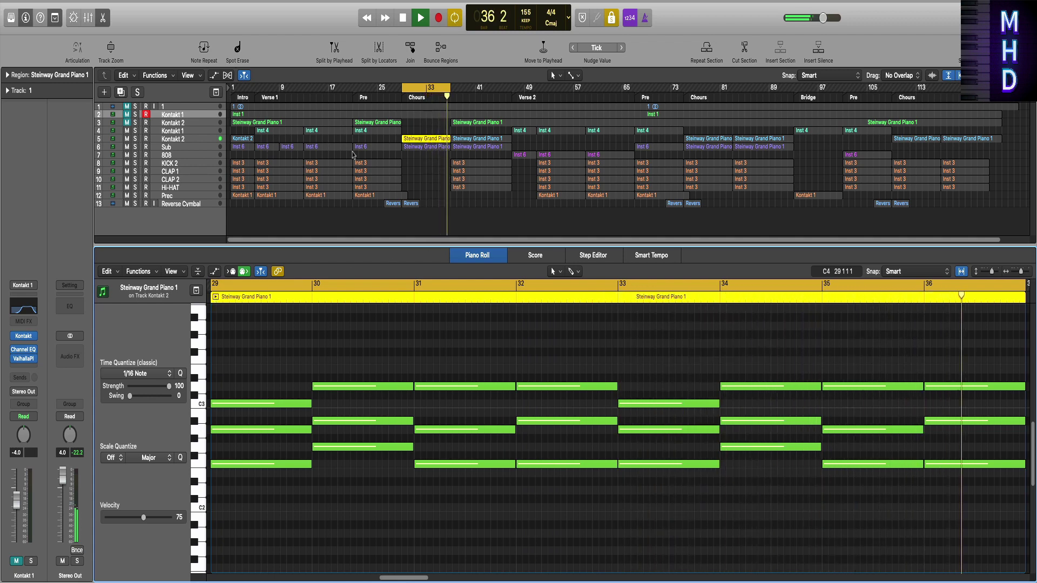
key(space)
Loop-play the Sub track's Steinway region from bar 29
click(414, 148)
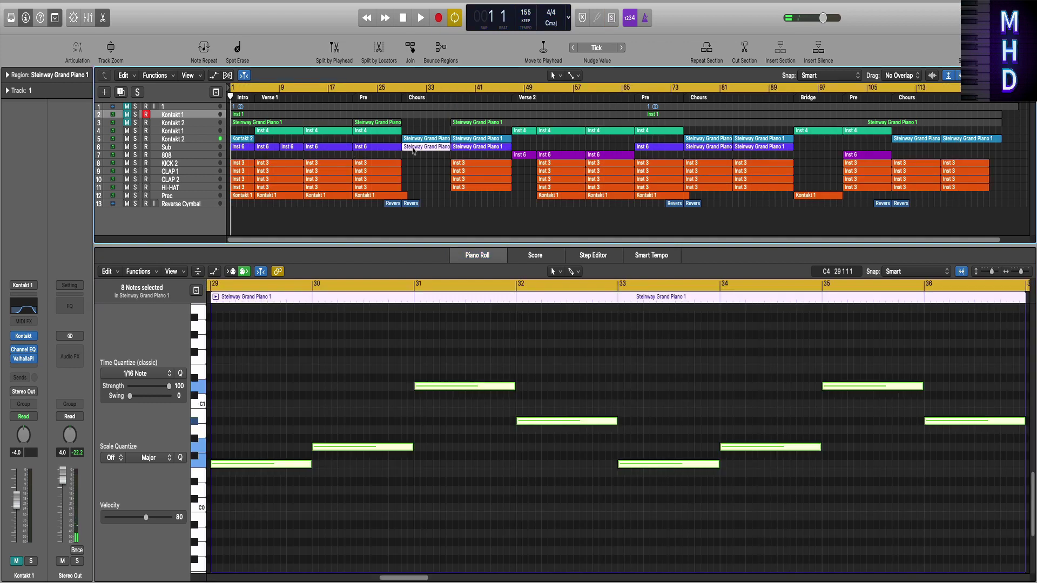
click(215, 297)
key(shift+space)
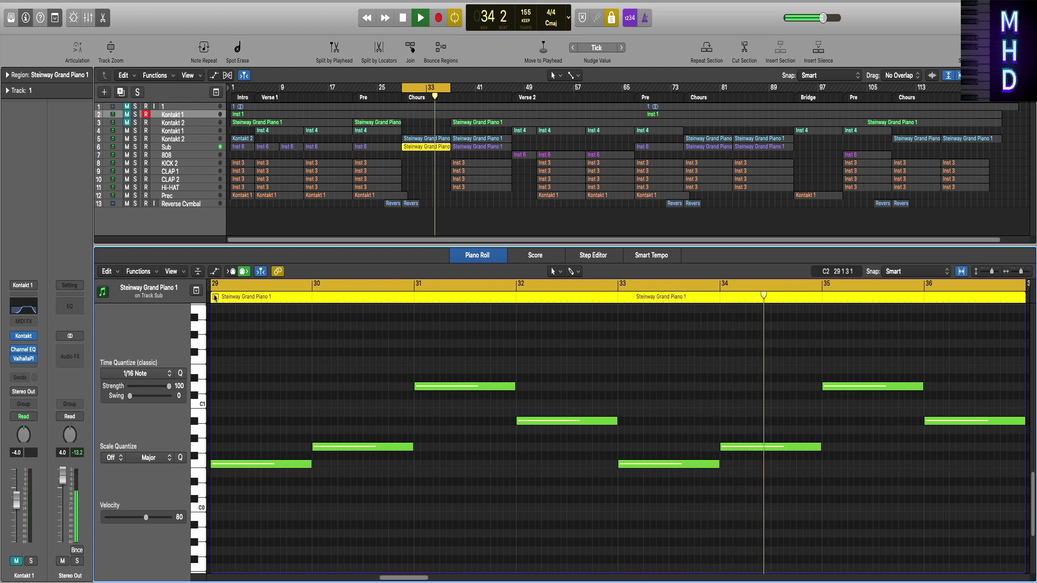
Loop-play the Sub track's Inst 6 region from bar 21, then stop
click(377, 149)
key(space)
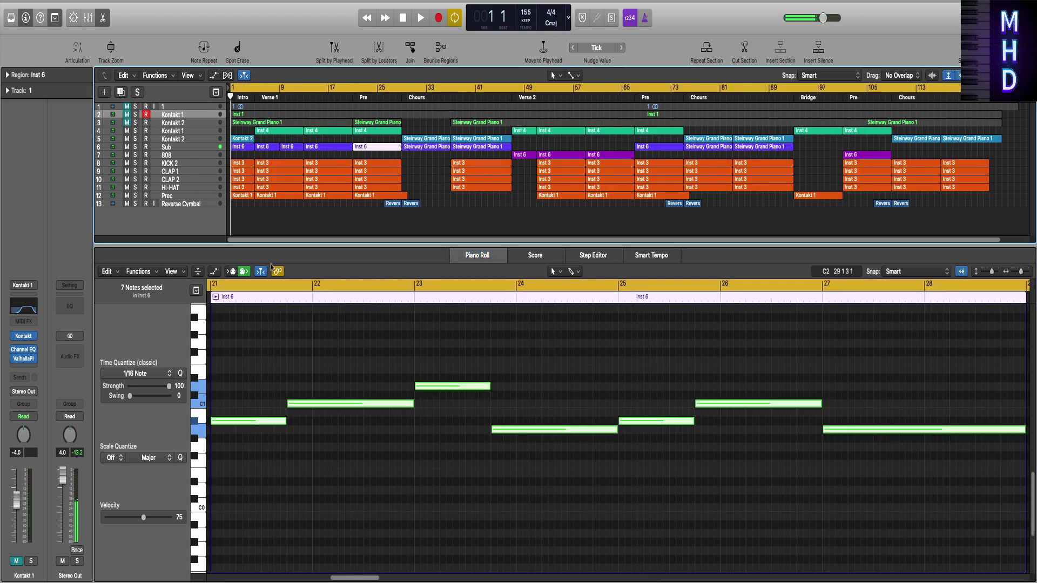
click(215, 297)
key(space)
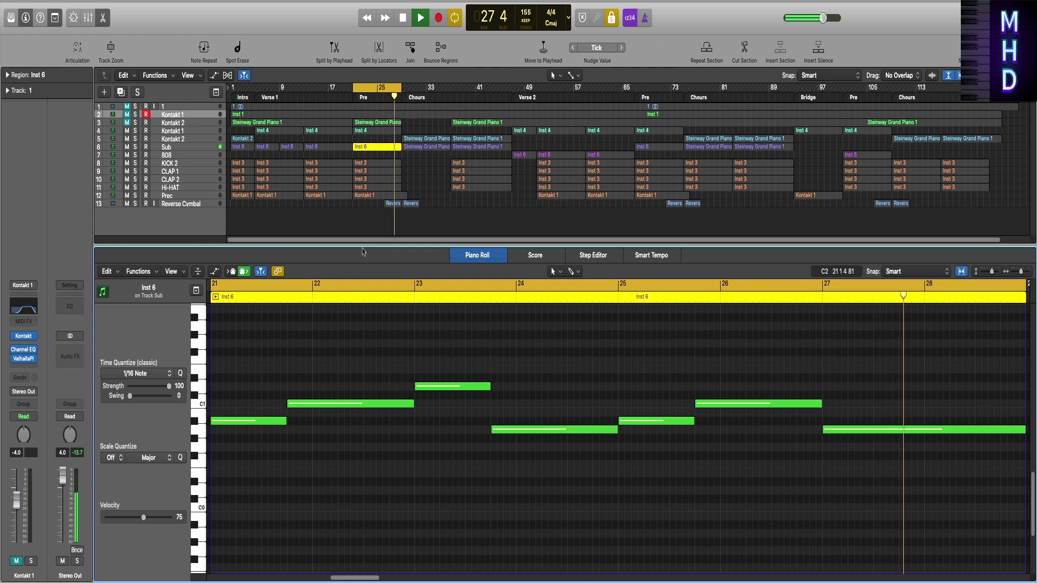
key(space)
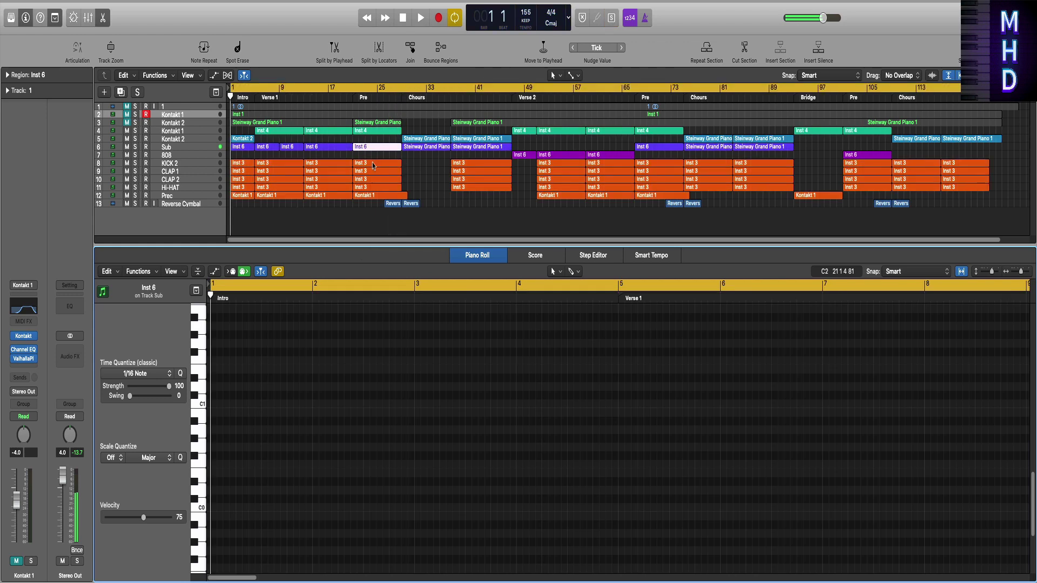
Loop-play the KICK 2 region from bar 21, then solo-loop the CLAP 1 region and stop
click(372, 164)
click(216, 299)
key(space)
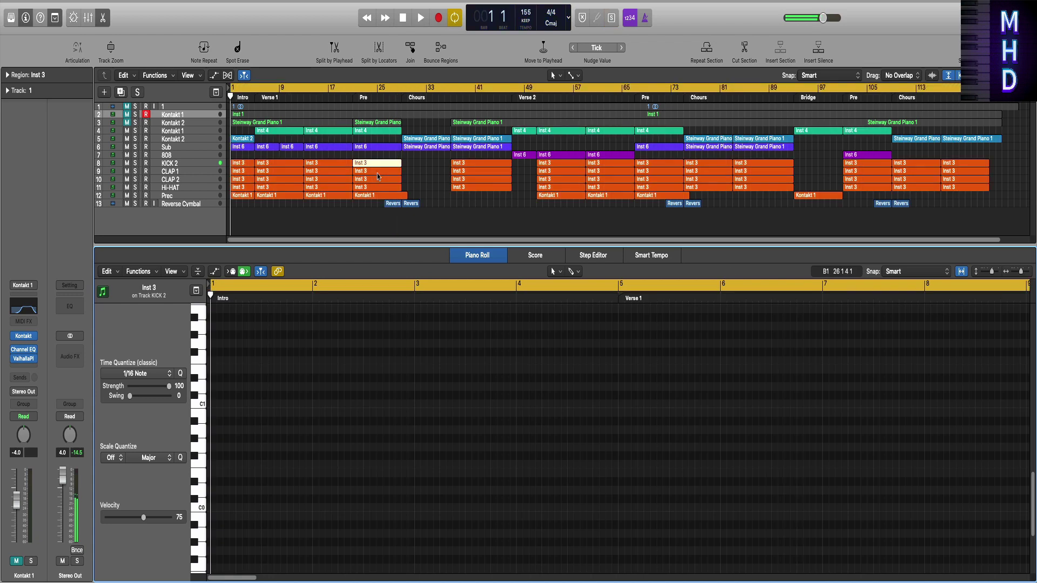
click(216, 298)
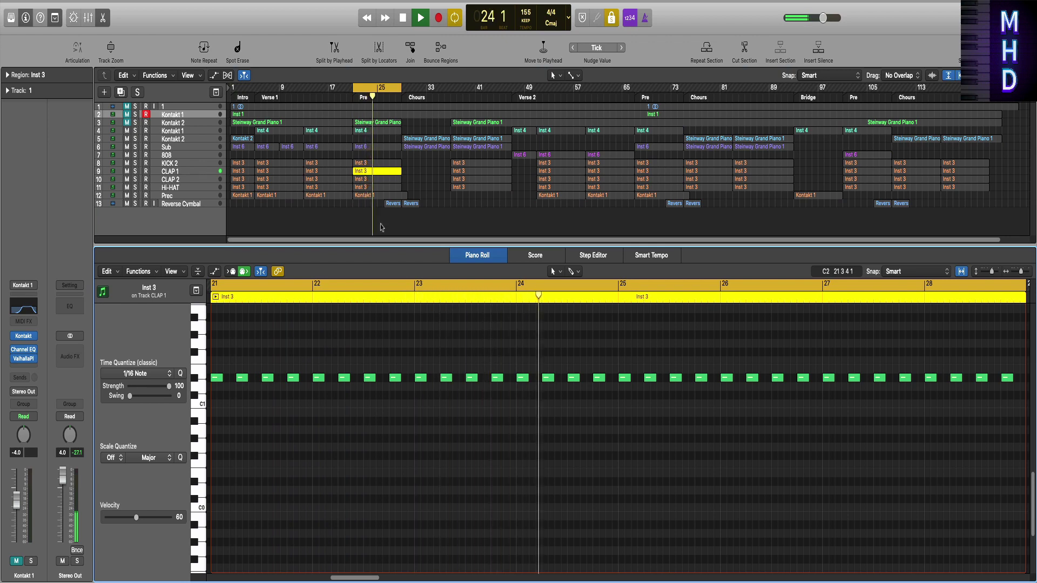
key(space)
Play the CLAP 2 region and the Hi-HAT region at bar 101, then select the Prec Kontakt 1 region
click(372, 180)
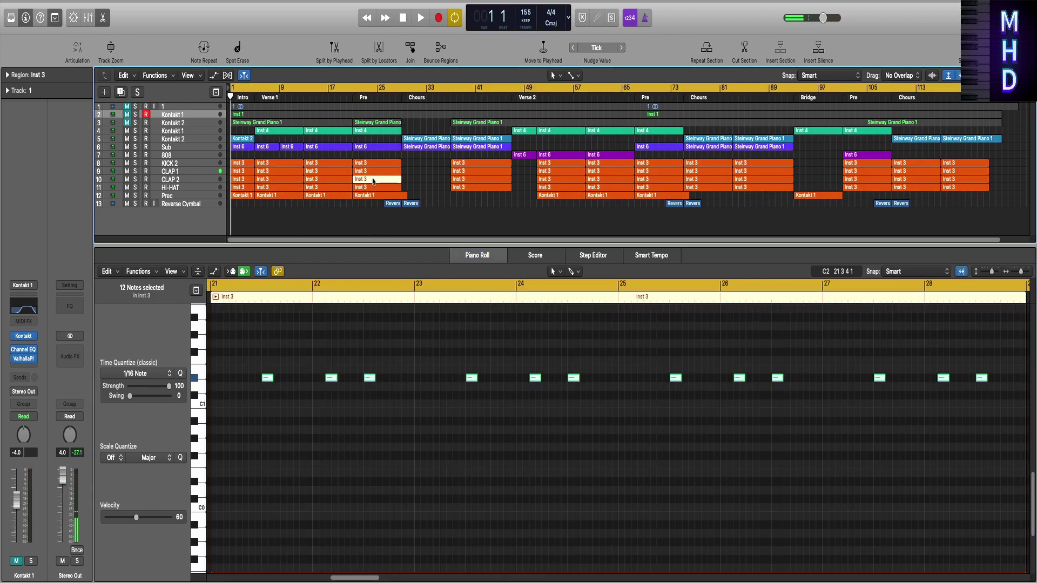
double_click(216, 297)
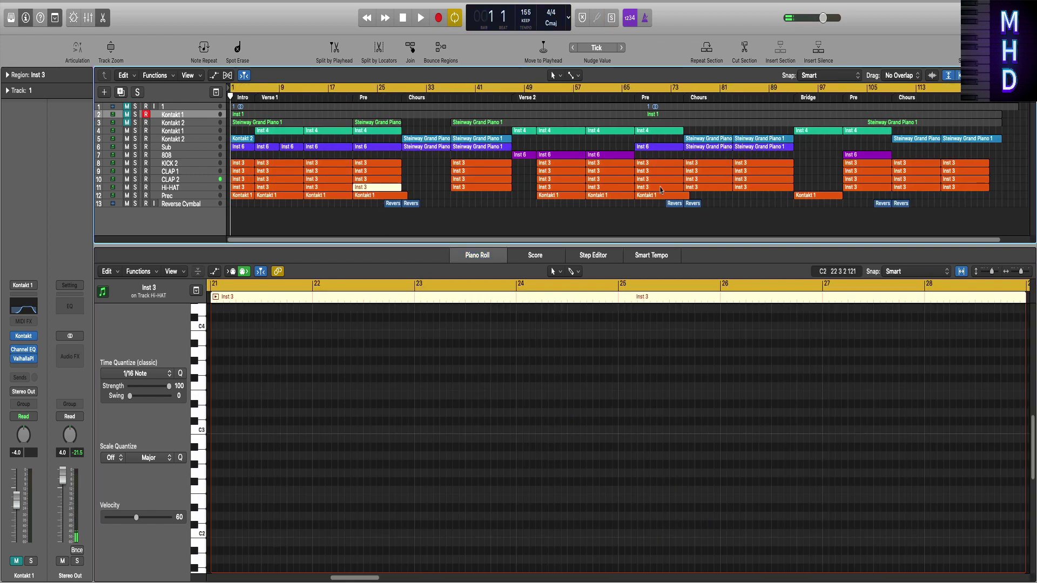
click(869, 188)
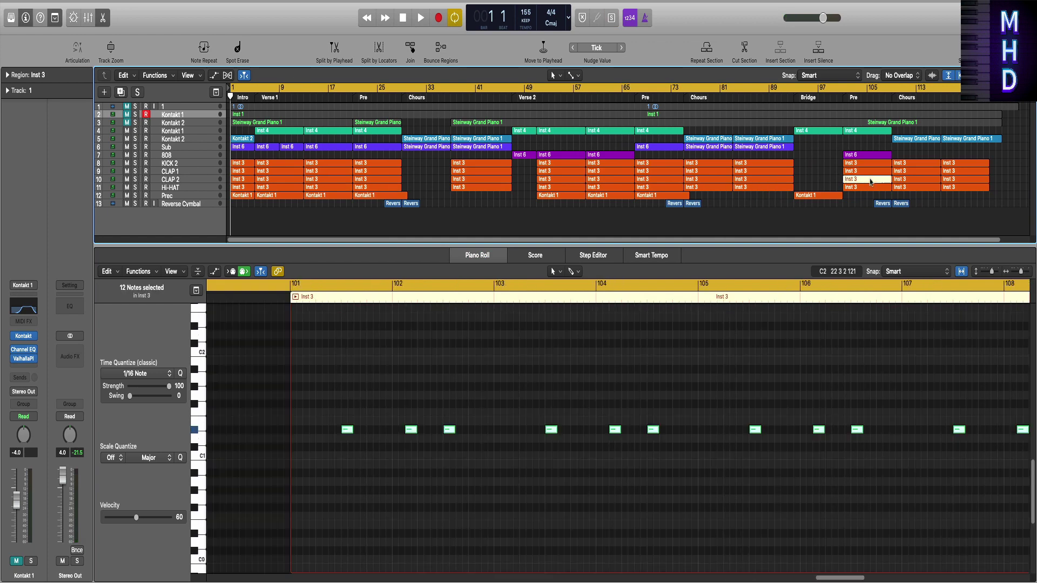
key(space)
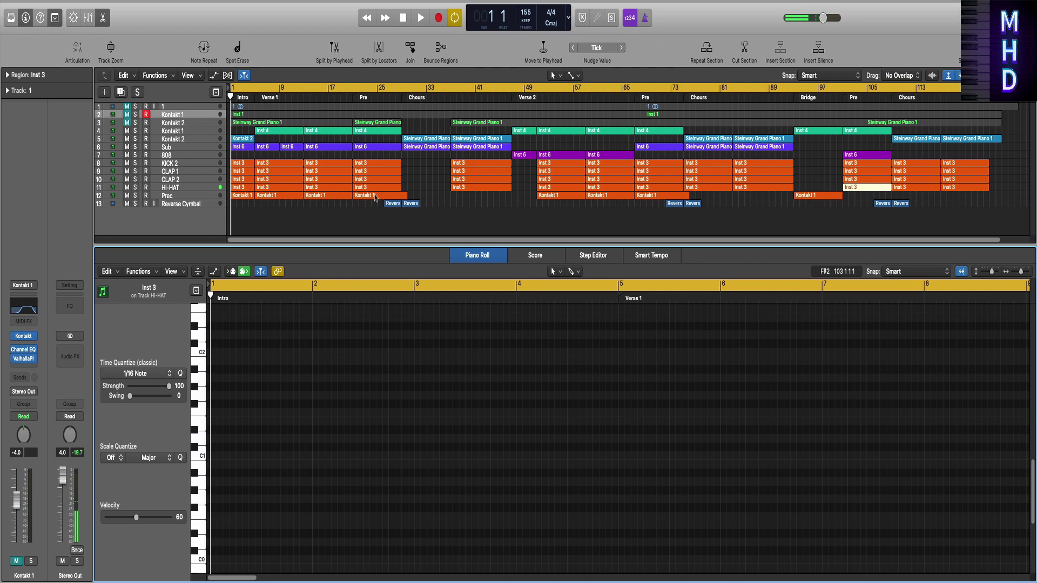
click(375, 197)
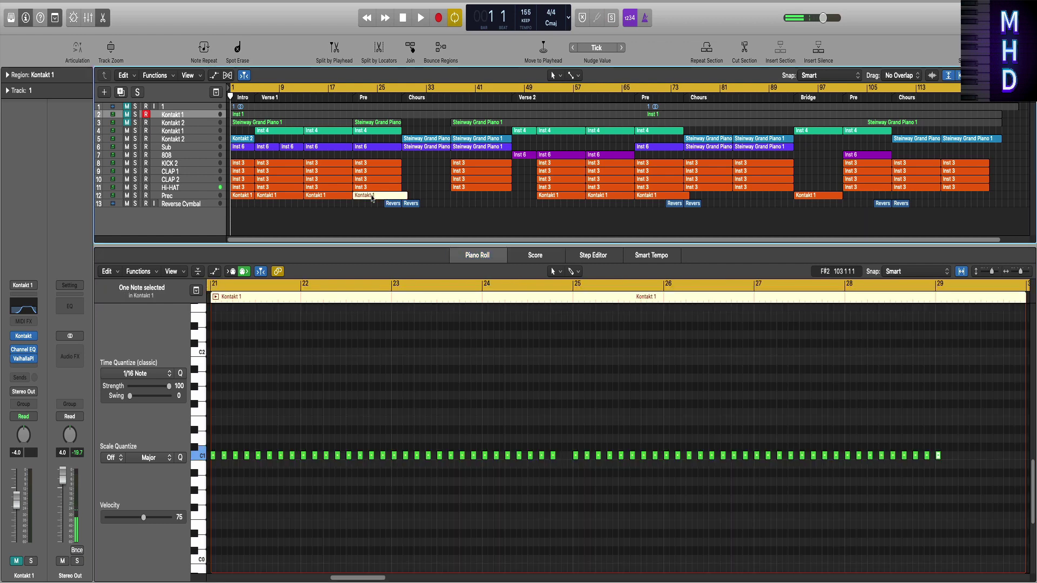
Loop-play the Kontakt 1 region over bars 21–29, then stop and return to the start
click(232, 307)
key(super+u)
key(space)
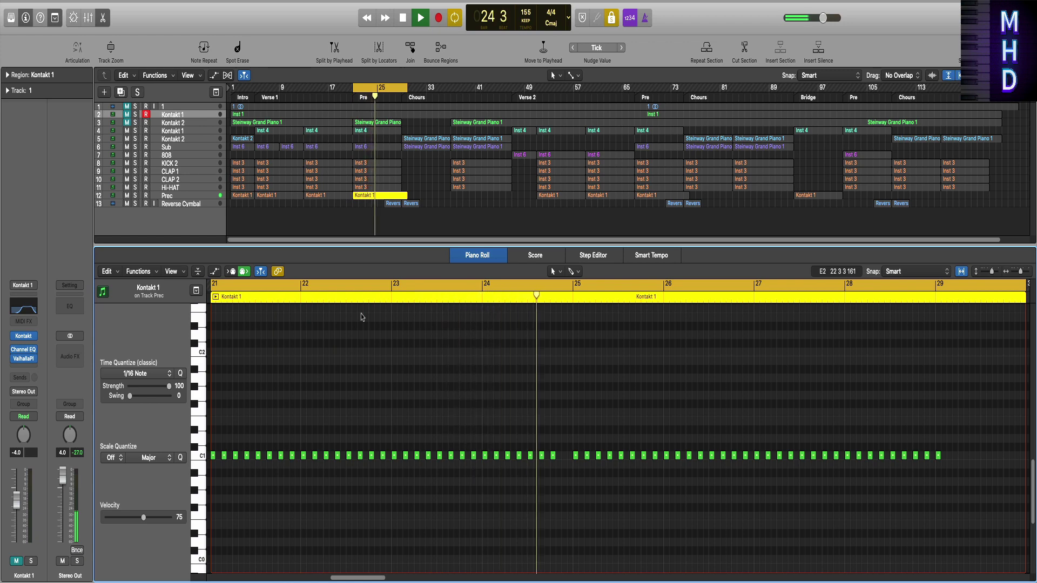
key(space)
key(Return)
Select both Reverse Cymbal regions near bar 25, expand the track lanes, and solo Reverse Cymbal
click(434, 227)
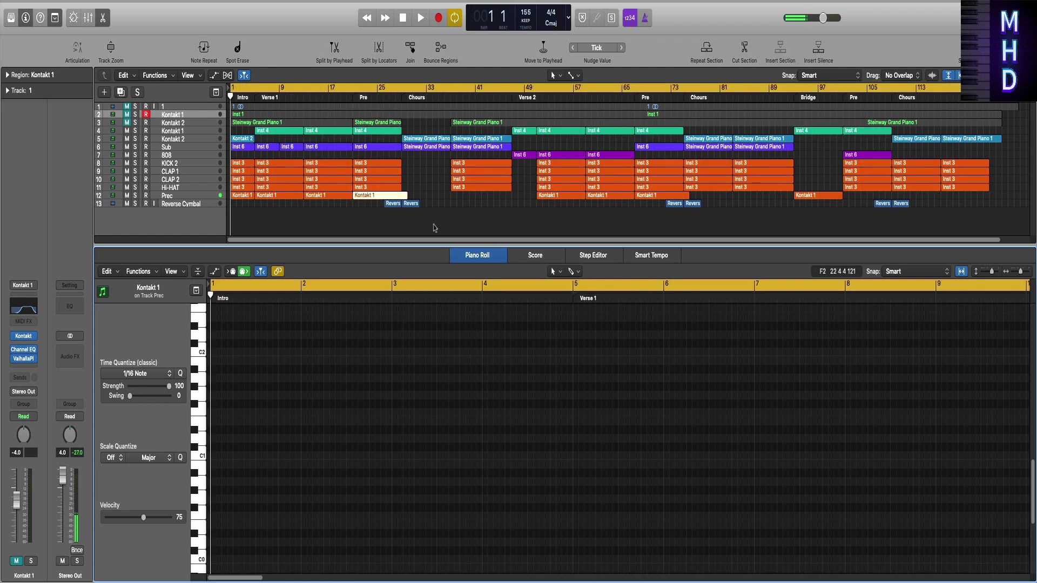
click(391, 203)
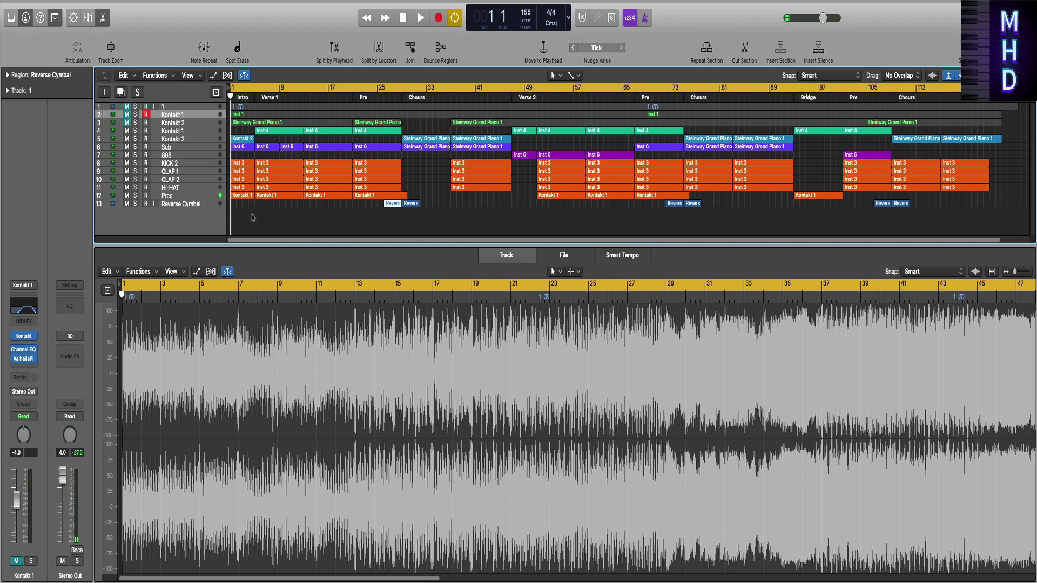
click(401, 209)
click(398, 201)
click(398, 214)
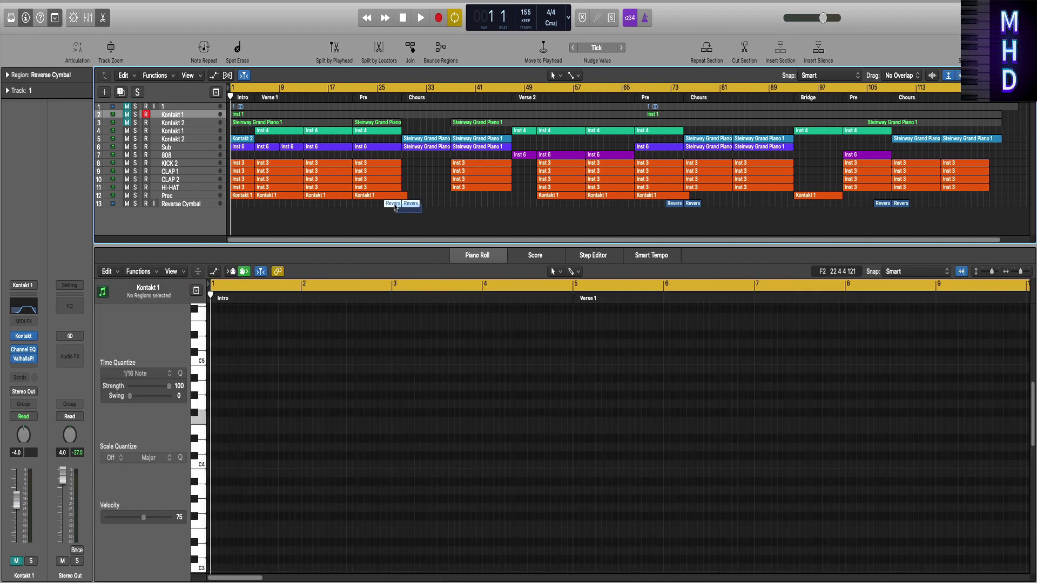
drag(395, 208, 393, 206)
drag(737, 246, 739, 577)
click(135, 526)
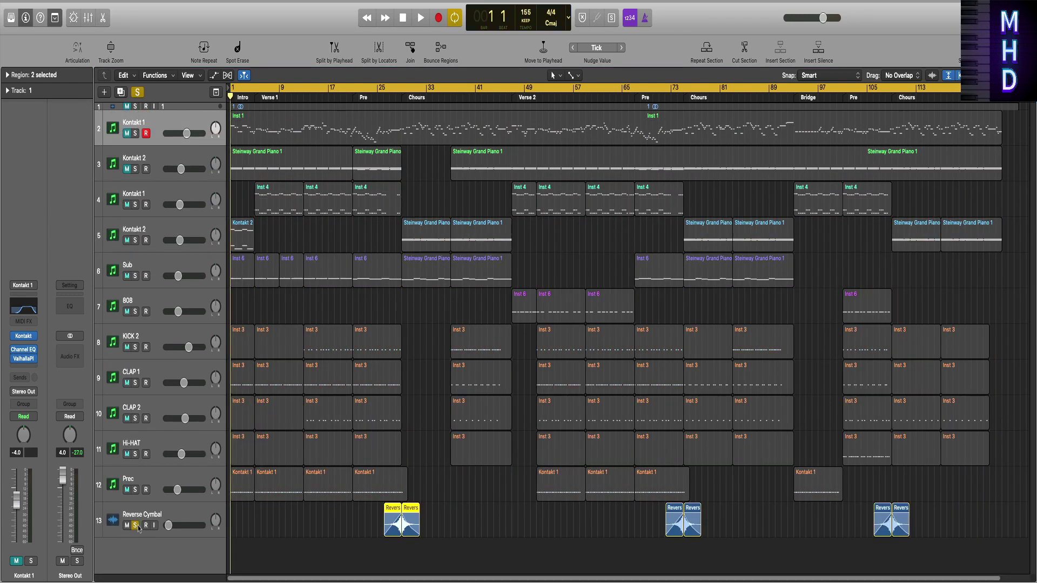
Play from bar 27, unsolo the Reverse Cymbal track, and return to bar 1
click(393, 104)
key(space)
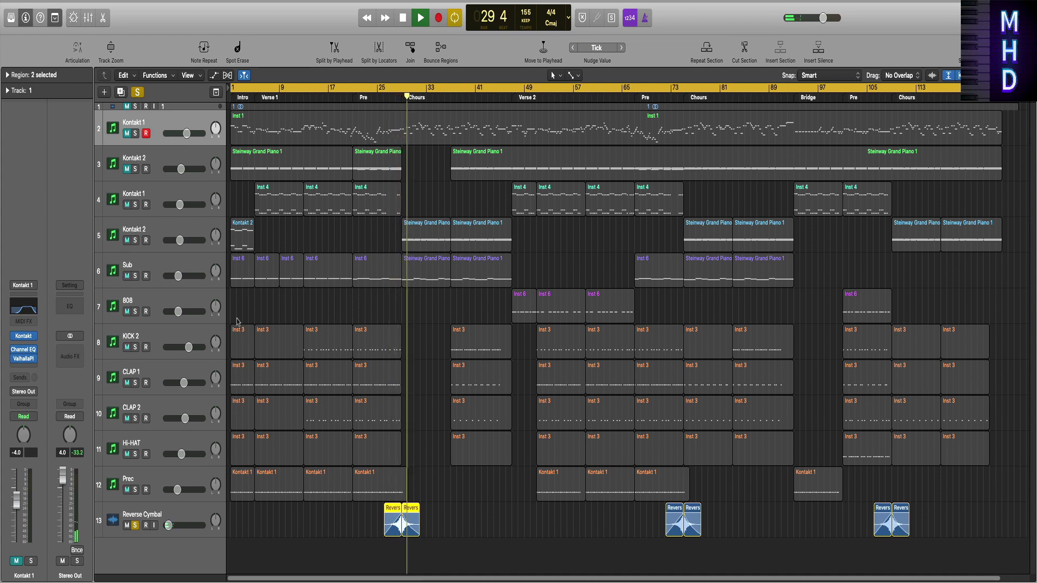
click(136, 526)
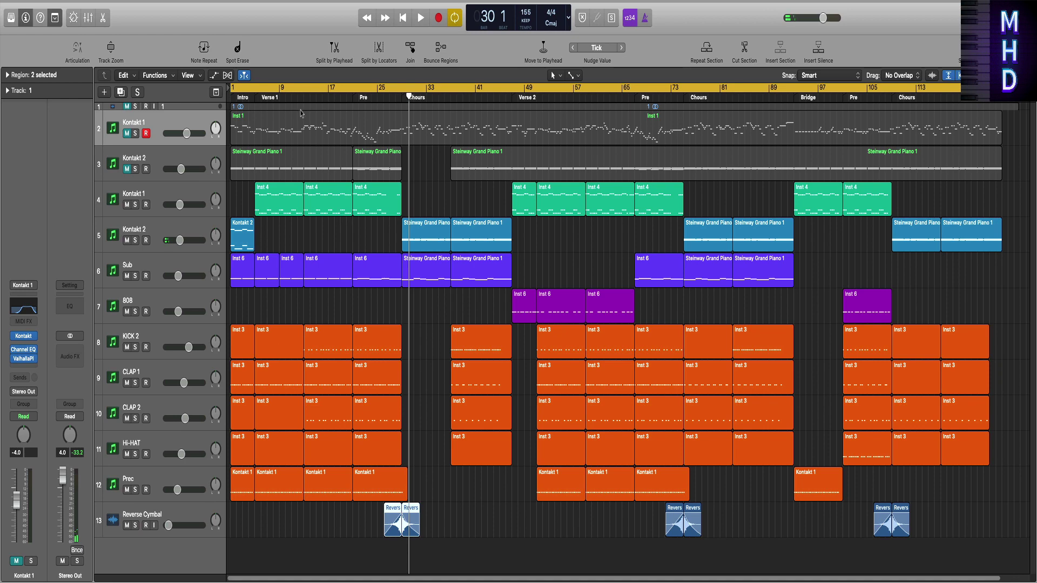
key(Return)
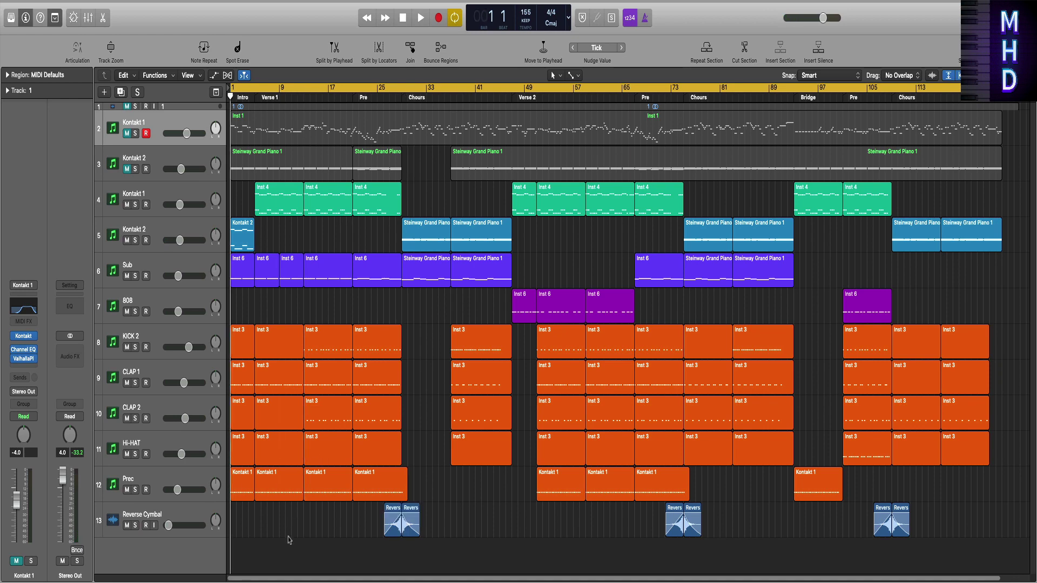
Hide the inspector and play the arrangement from the beginning
click(27, 20)
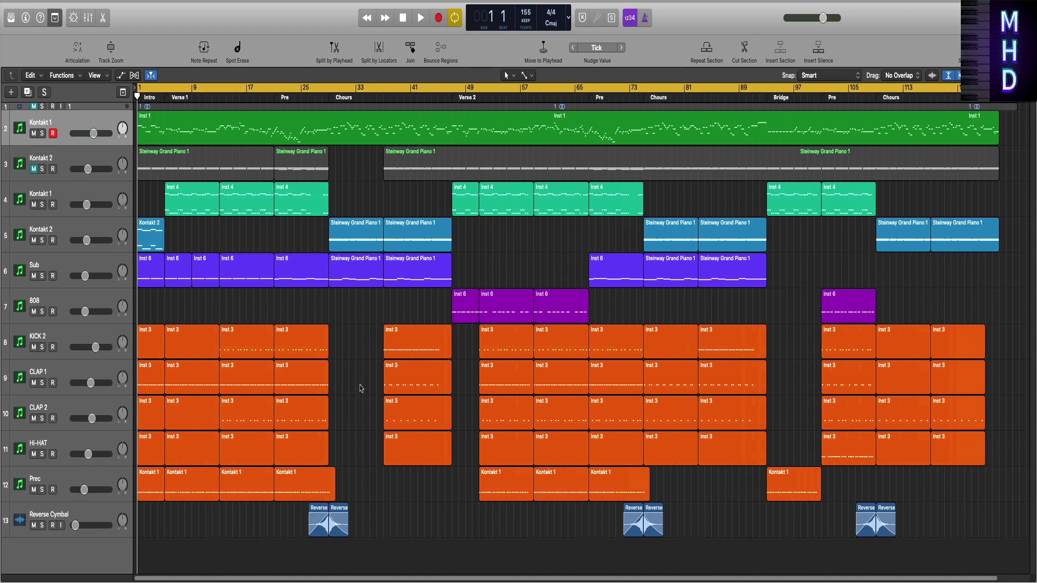
key(space)
click(154, 133)
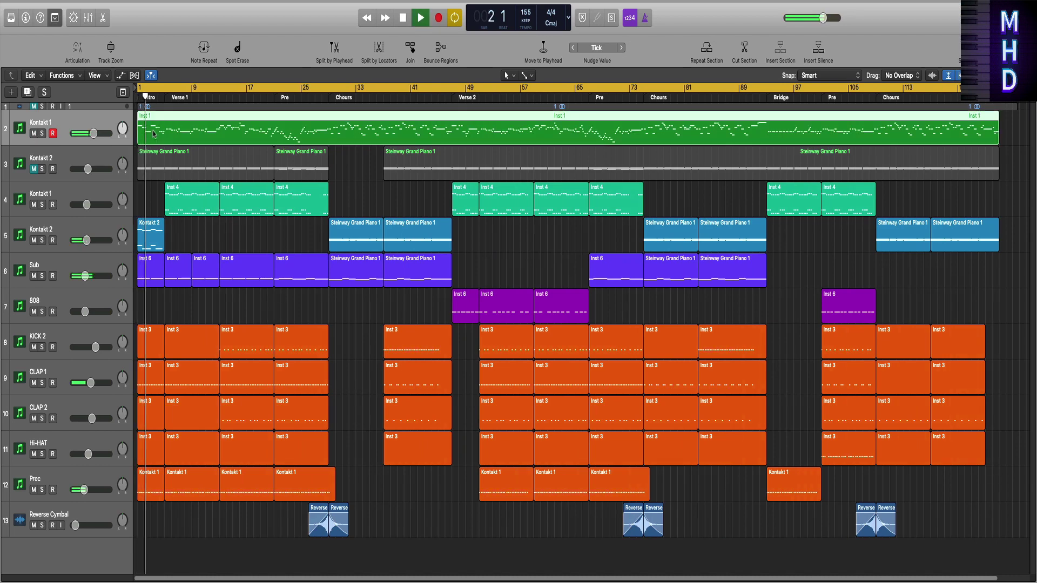
click(351, 352)
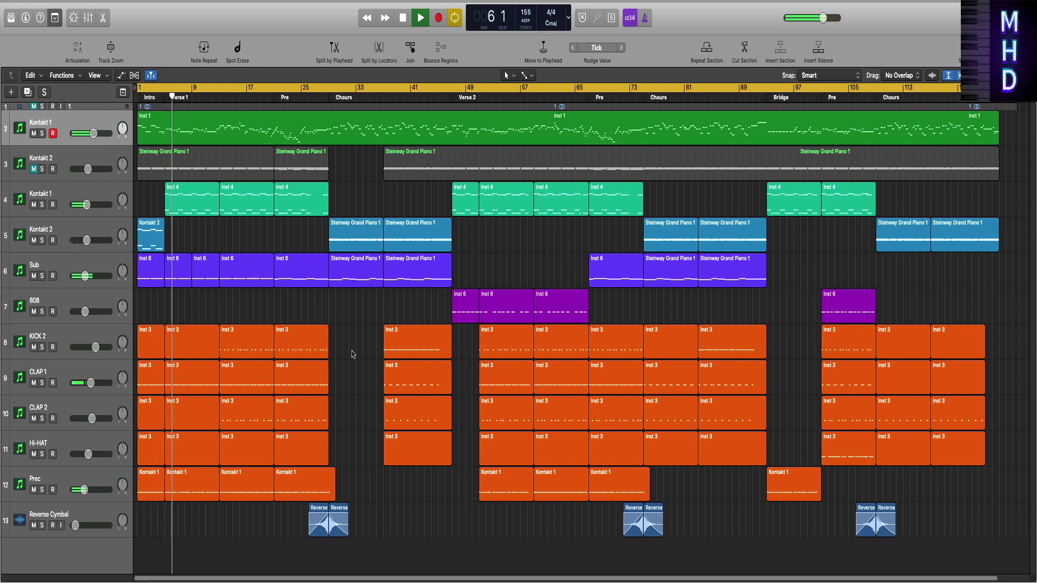
Show the mixer, scroll through its channel strips, then hide it again
key(x)
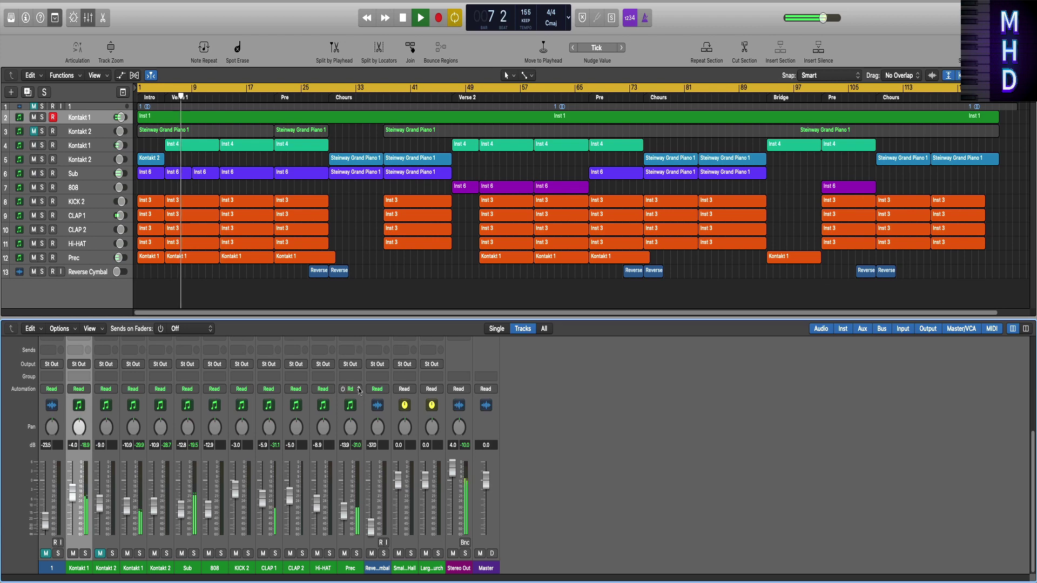
scroll(361, 381, up, 5)
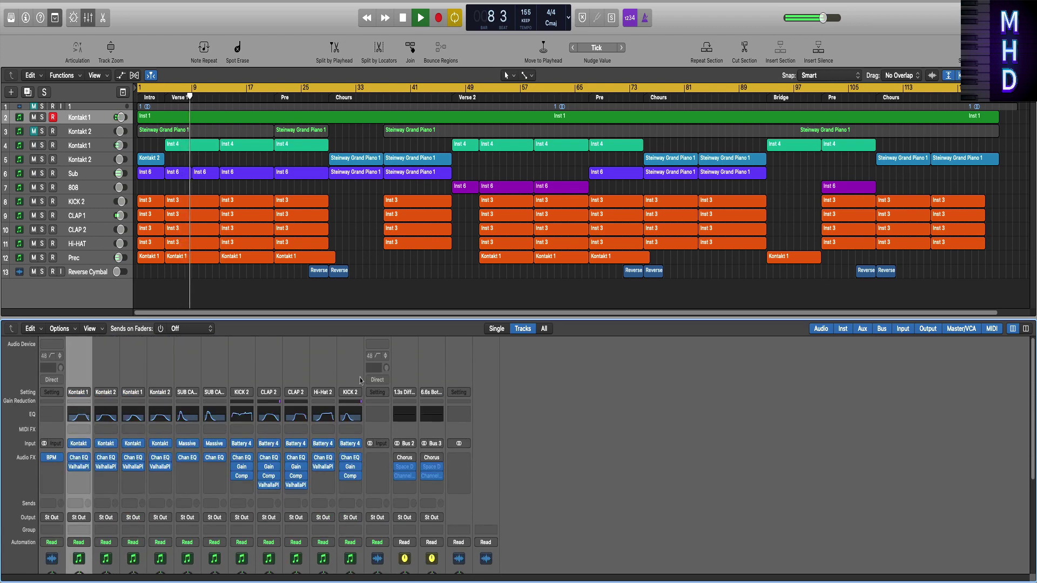
scroll(360, 380, down, 5)
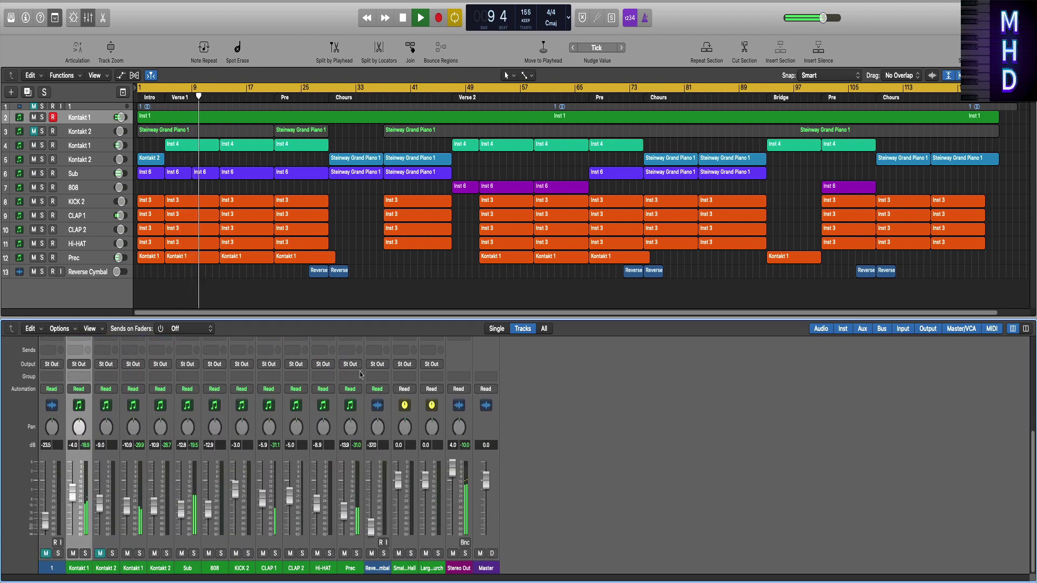
key(x)
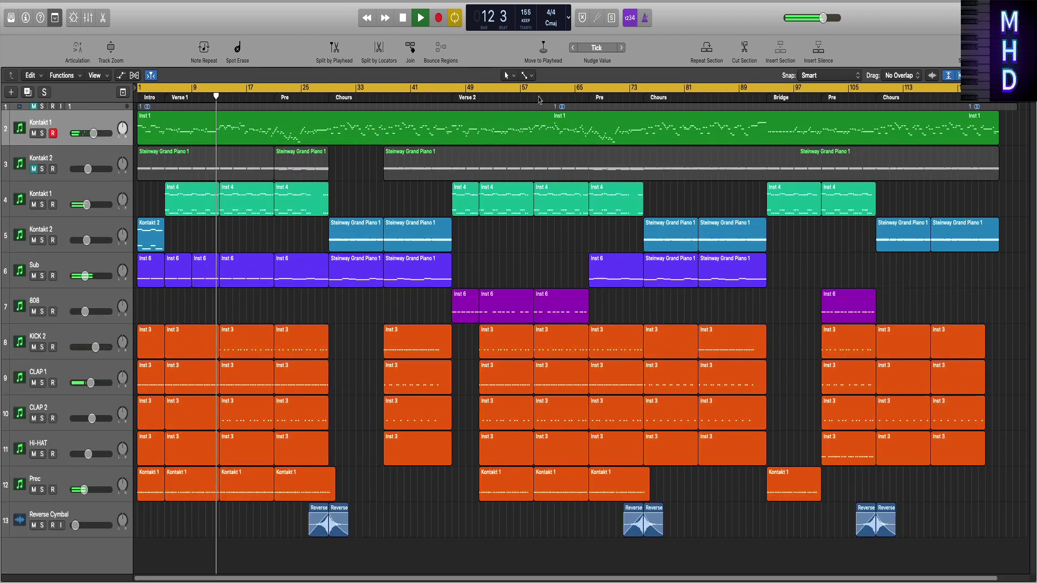
Split Kontakt 1 at Verse 2 with the Scissors tool and mute the Inst 4 and Inst 6 regions there
key(t)
click(545, 148)
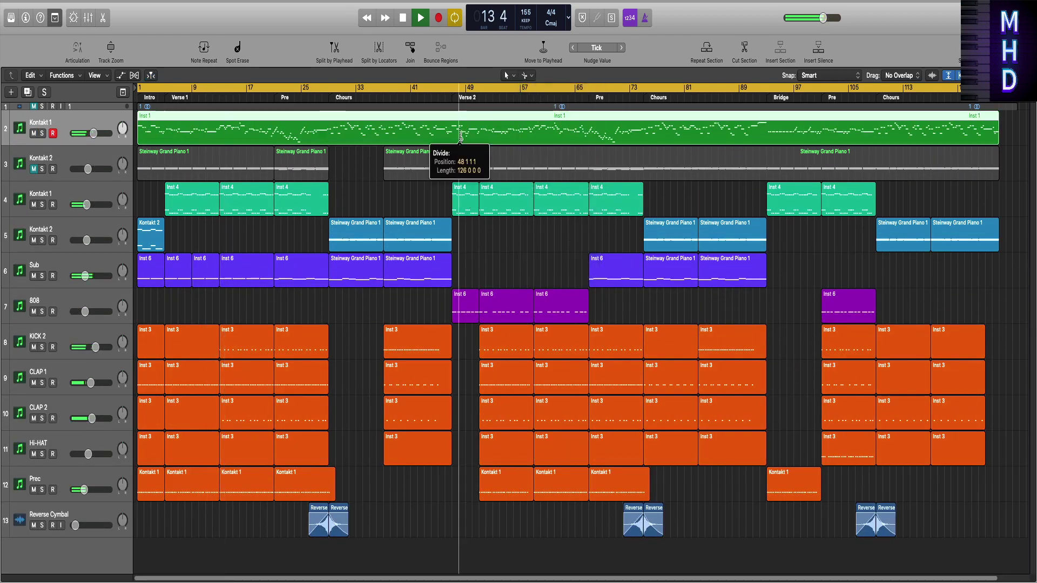
click(460, 135)
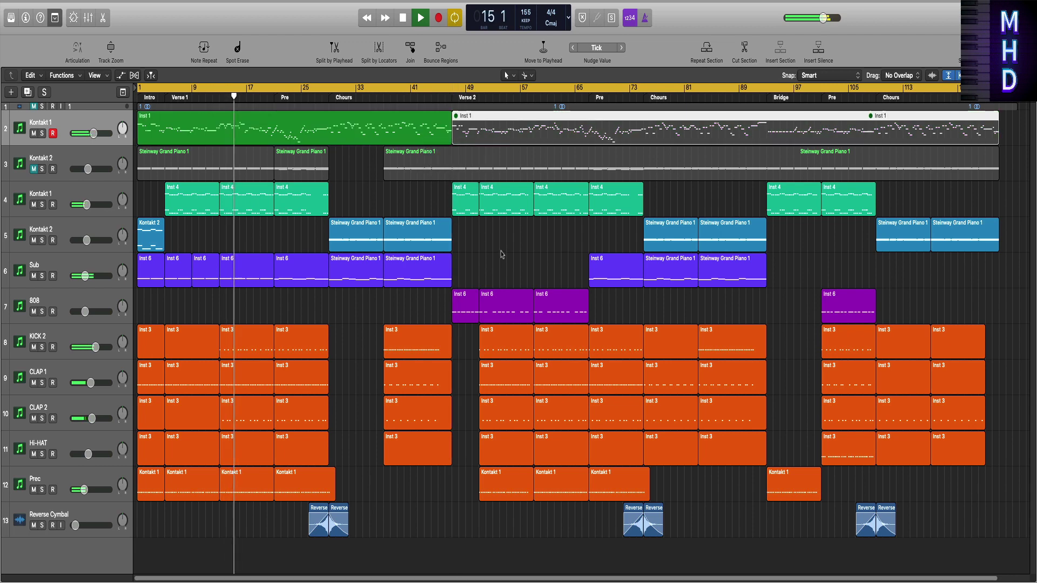
drag(463, 342, 466, 211)
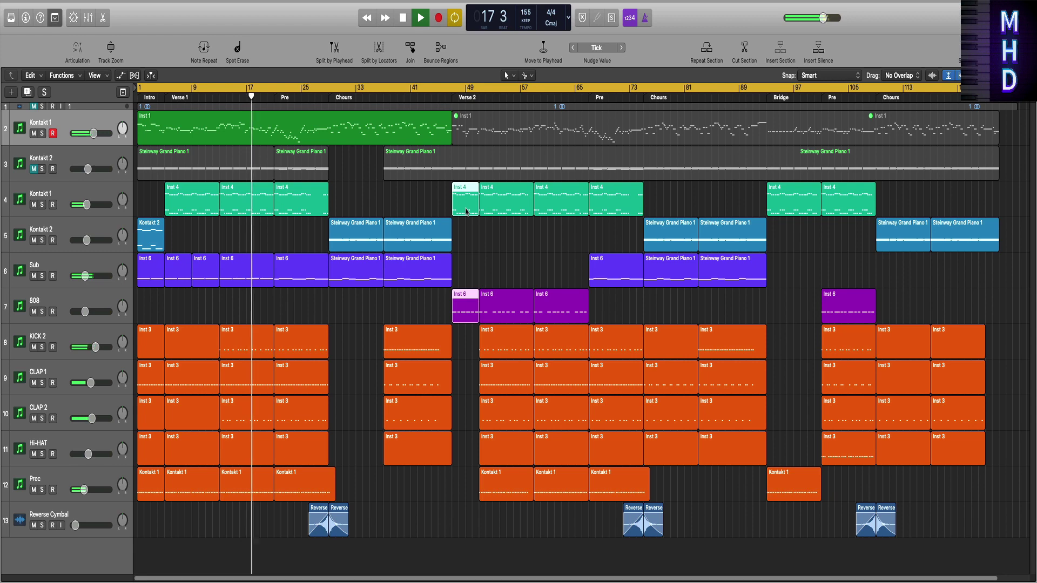
key(ctrl+m)
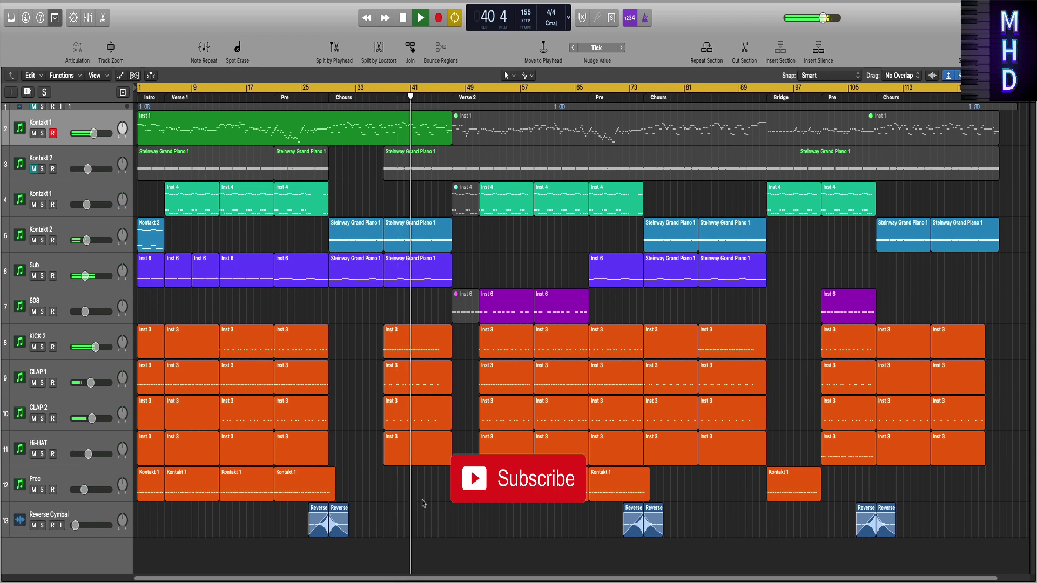
Select the four drum regions at bar 41, view their notes, then close the editor
drag(423, 503, 430, 339)
double_click(430, 339)
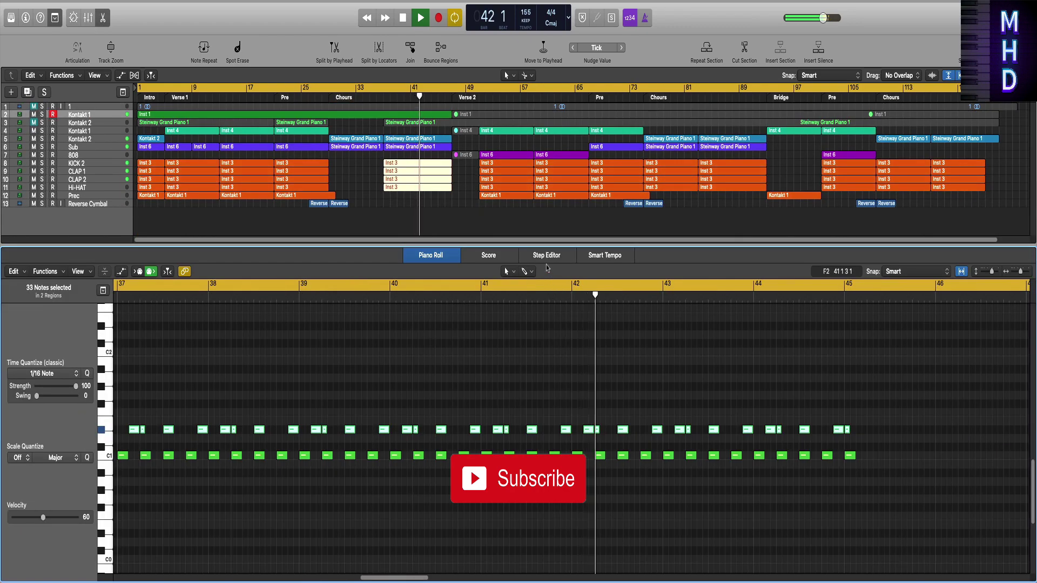
key(super+Down)
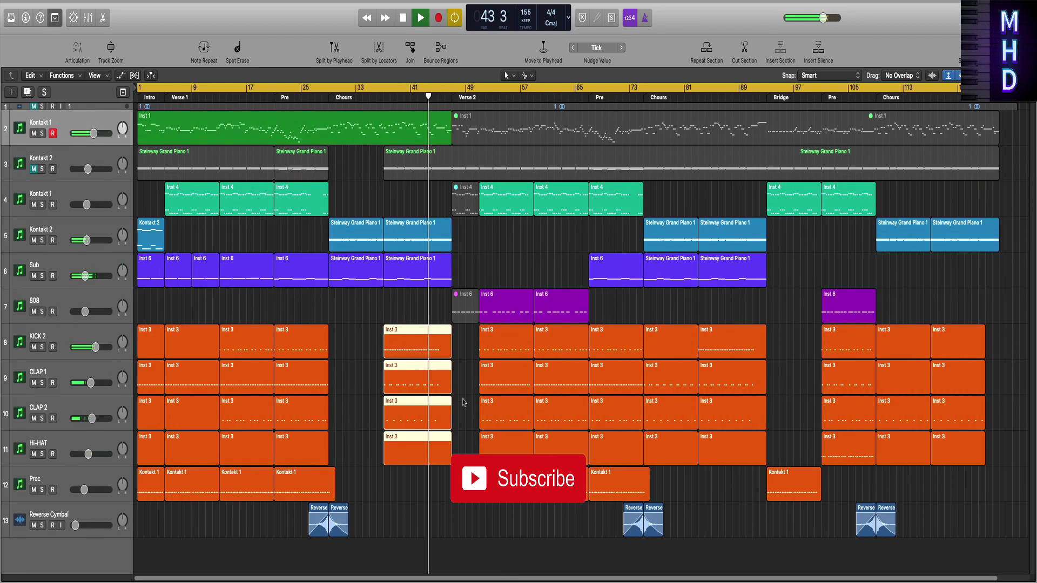
click(463, 398)
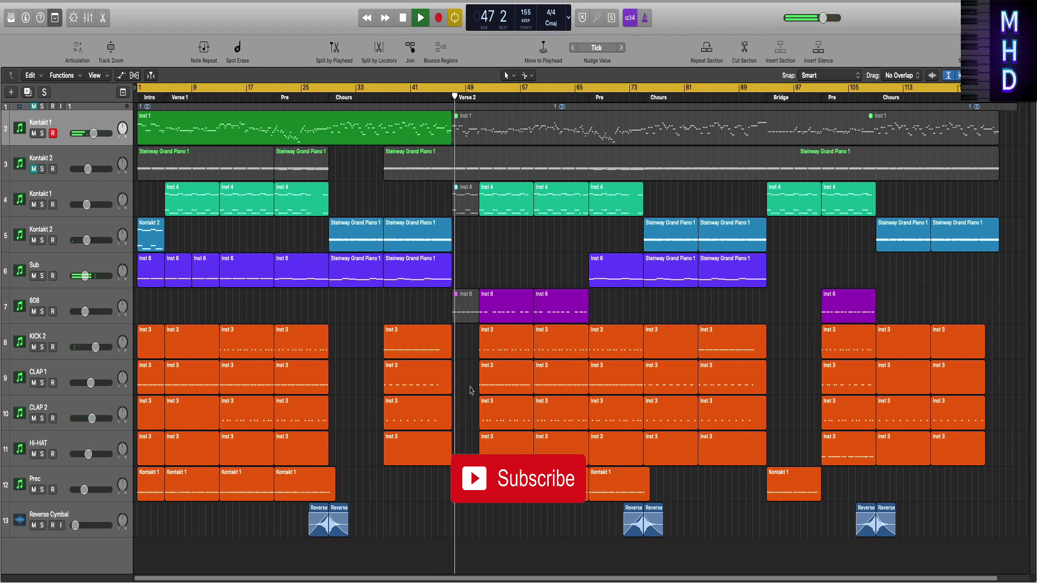
Stop playback and unmute the regions starting at Verse 2
key(space)
drag(469, 374, 470, 139)
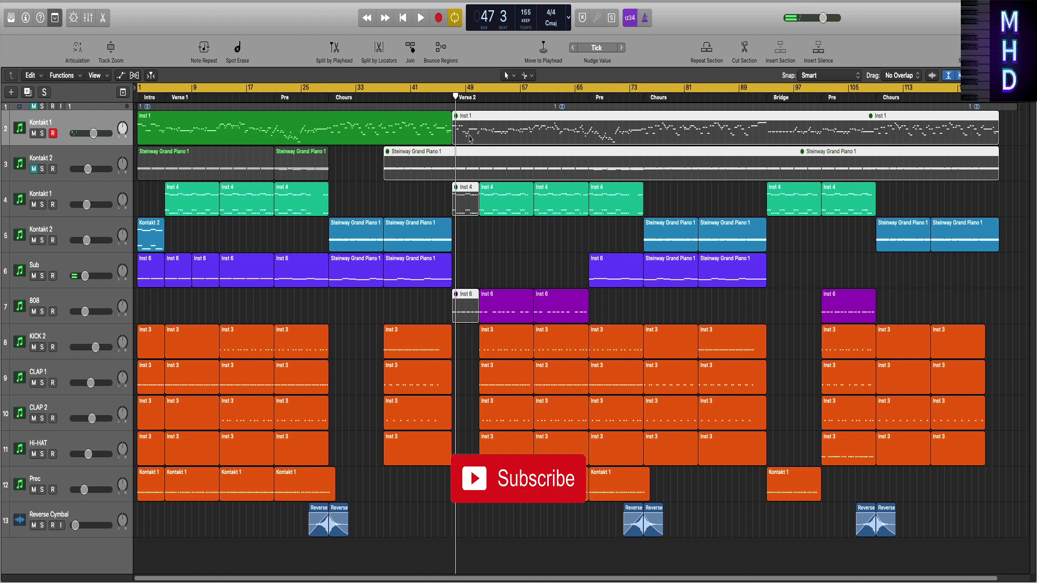
key(ctrl+m)
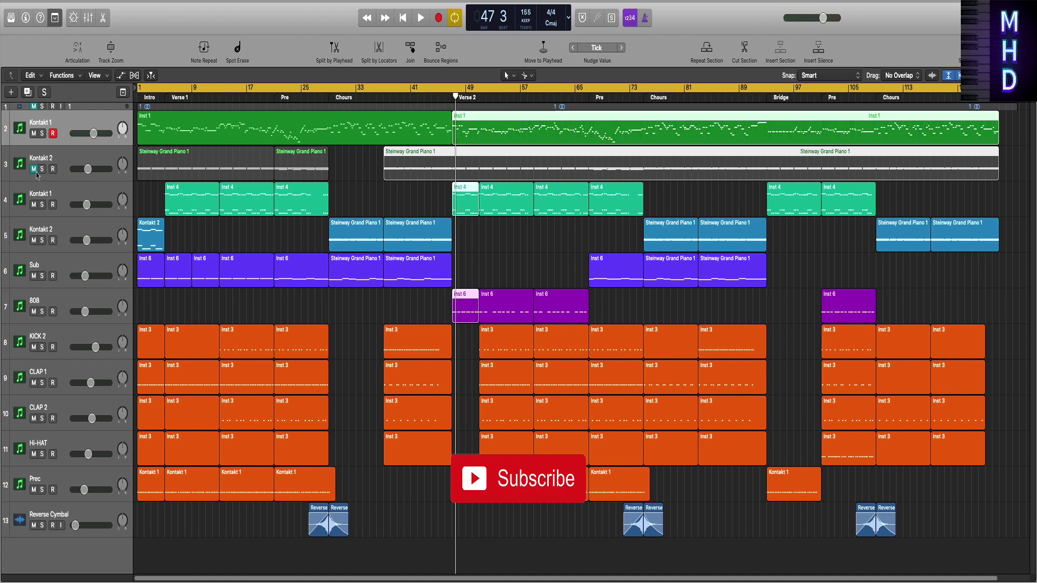